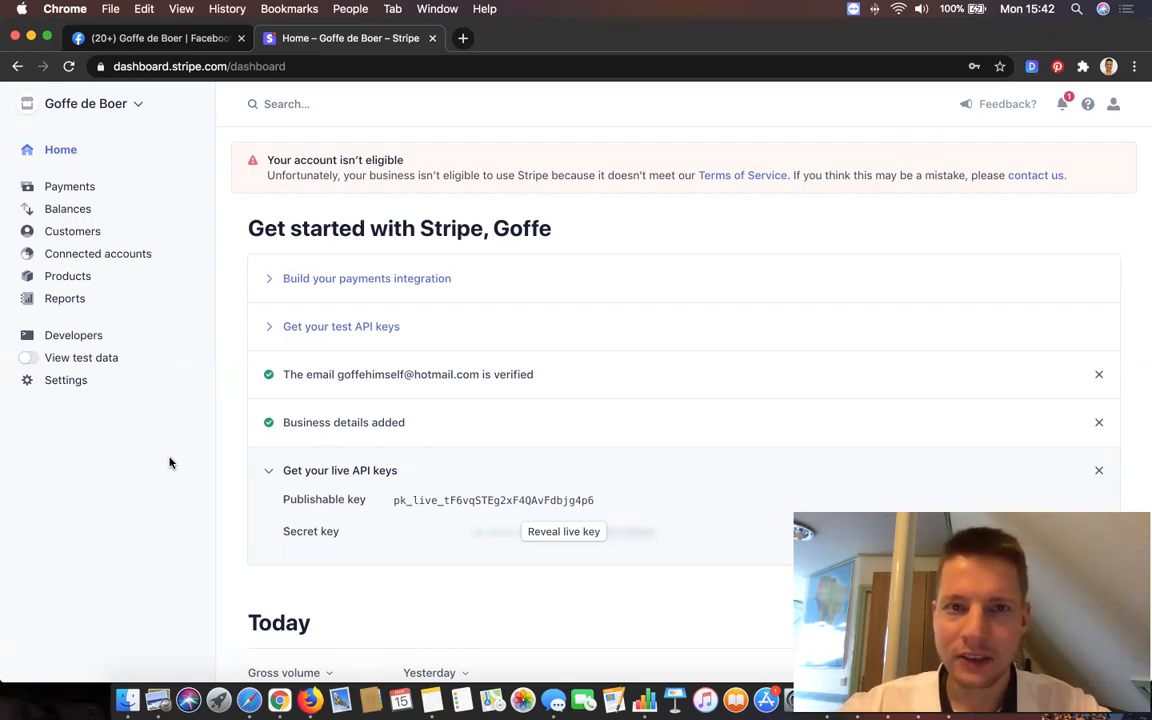
# - Go through Customers to the Invoices list and start a new blank invoice
pyautogui.click(87, 236)
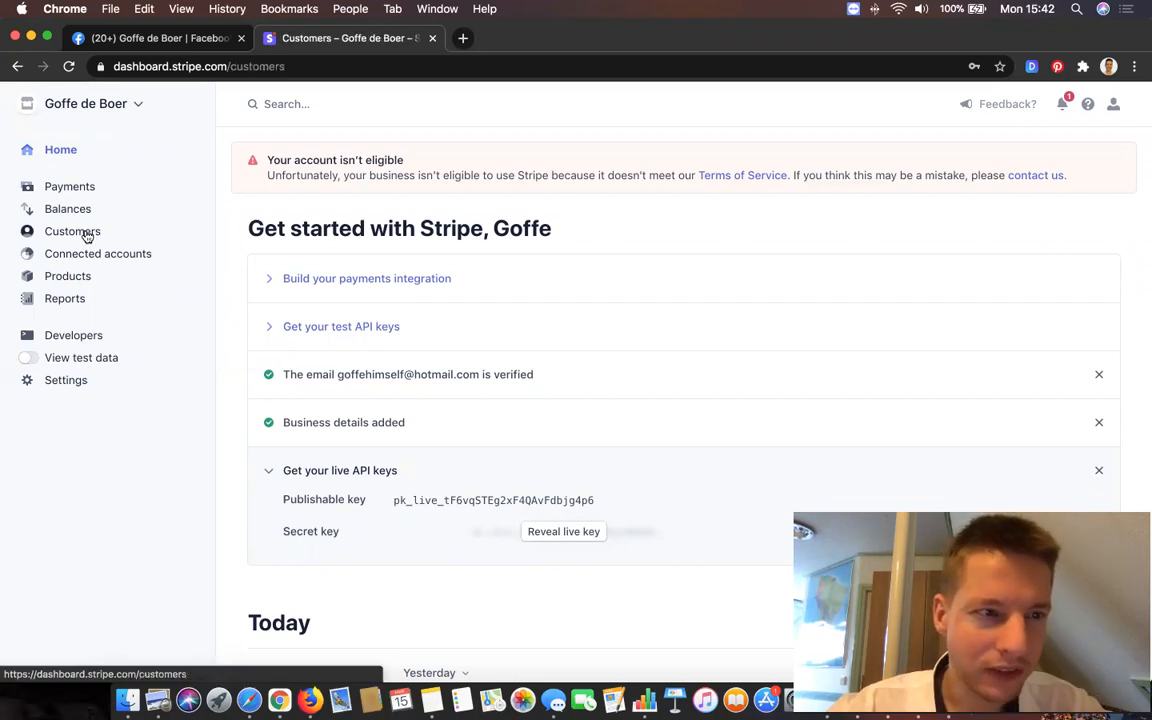
pyautogui.click(70, 273)
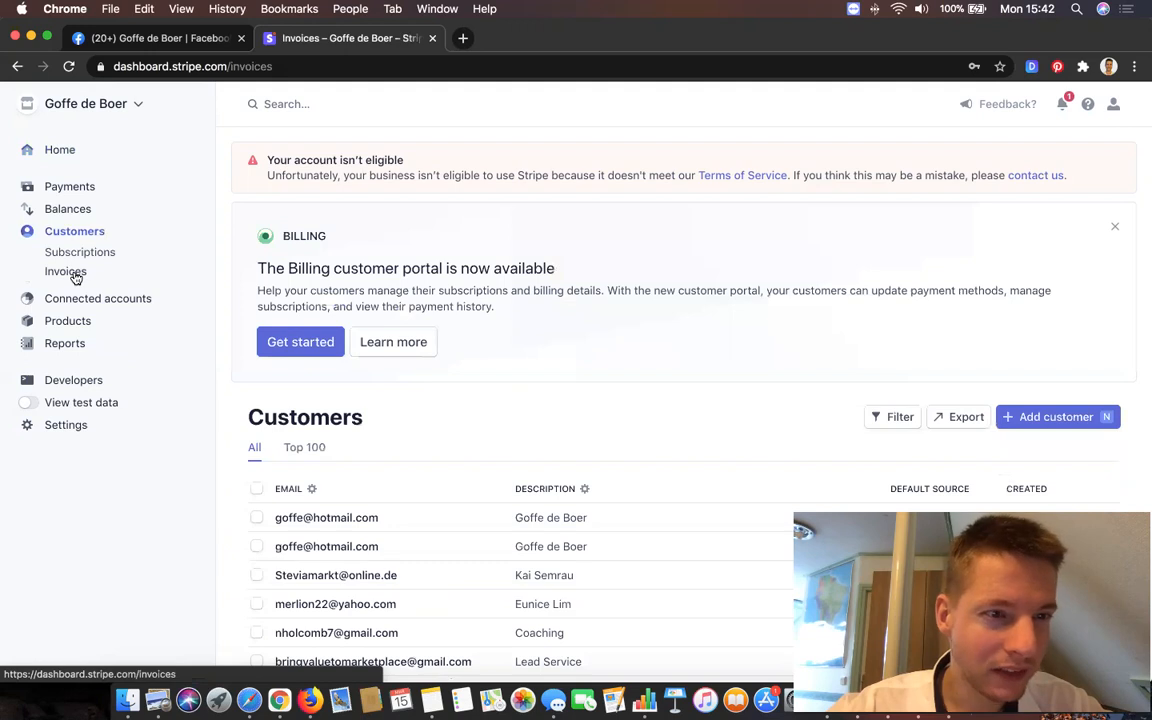
pyautogui.scroll(-3, 592, 491)
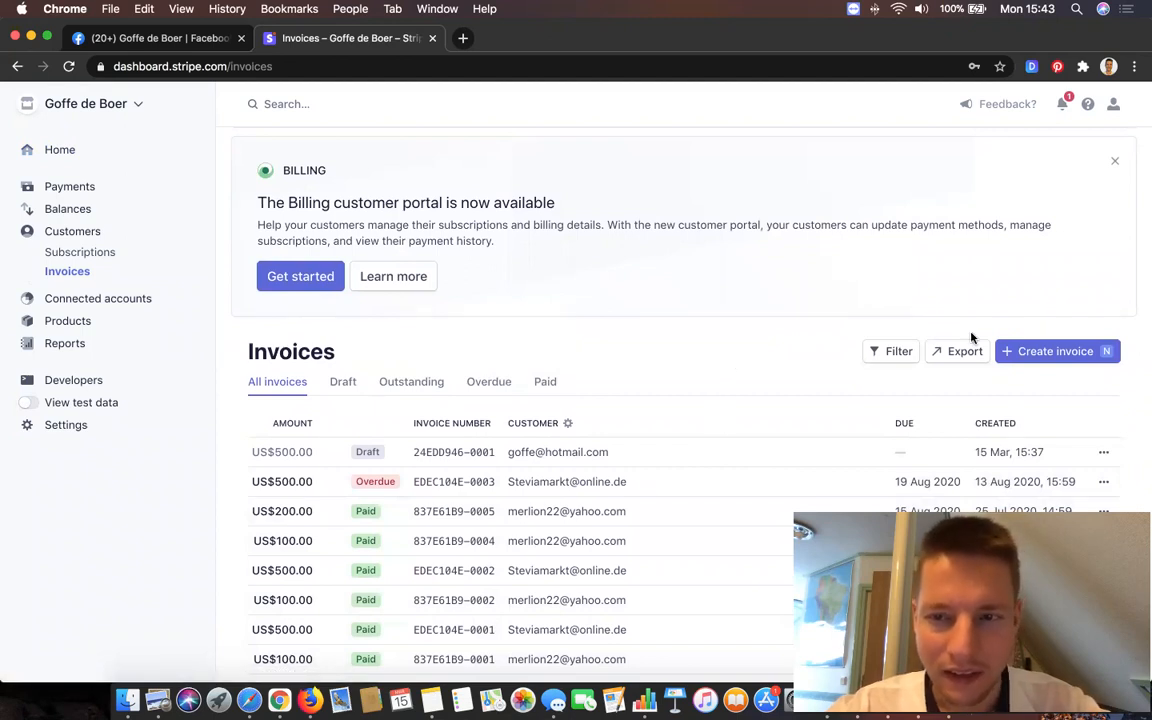
pyautogui.click(1073, 356)
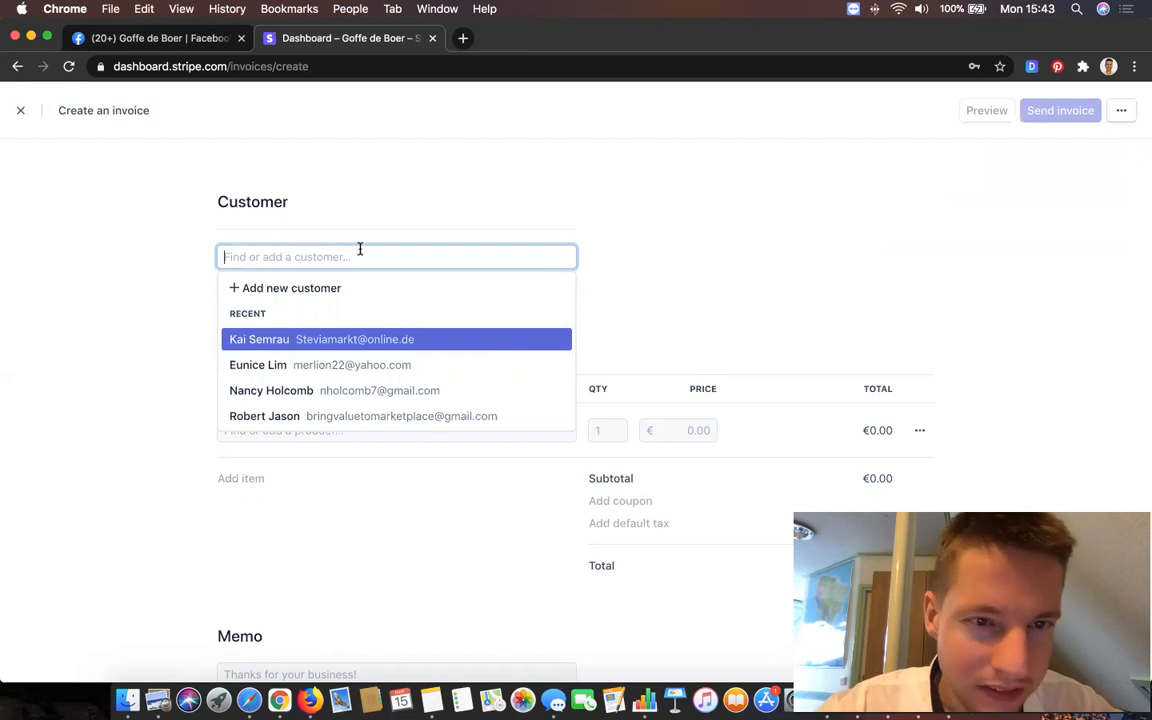
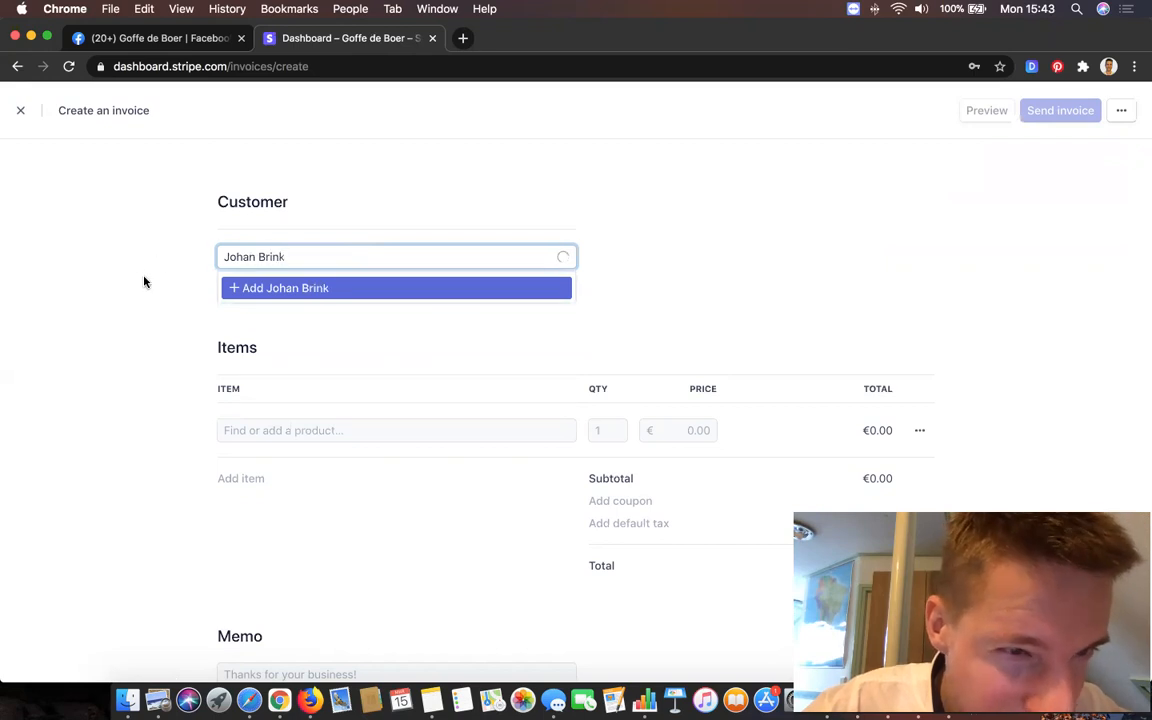
# - Clear the typed customer search and choose to add a brand-new customer
pyautogui.click(170, 287)
pyautogui.click(342, 252)
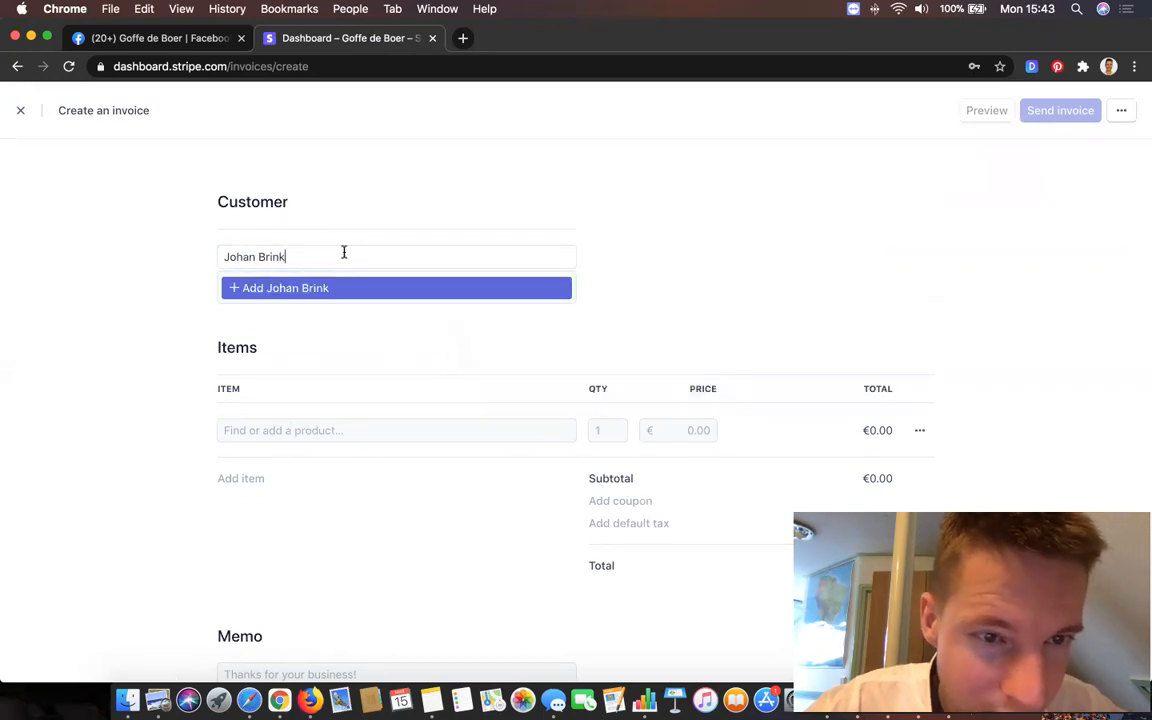
pyautogui.press('super+a')
pyautogui.press('BackSpace')
pyautogui.click(322, 290)
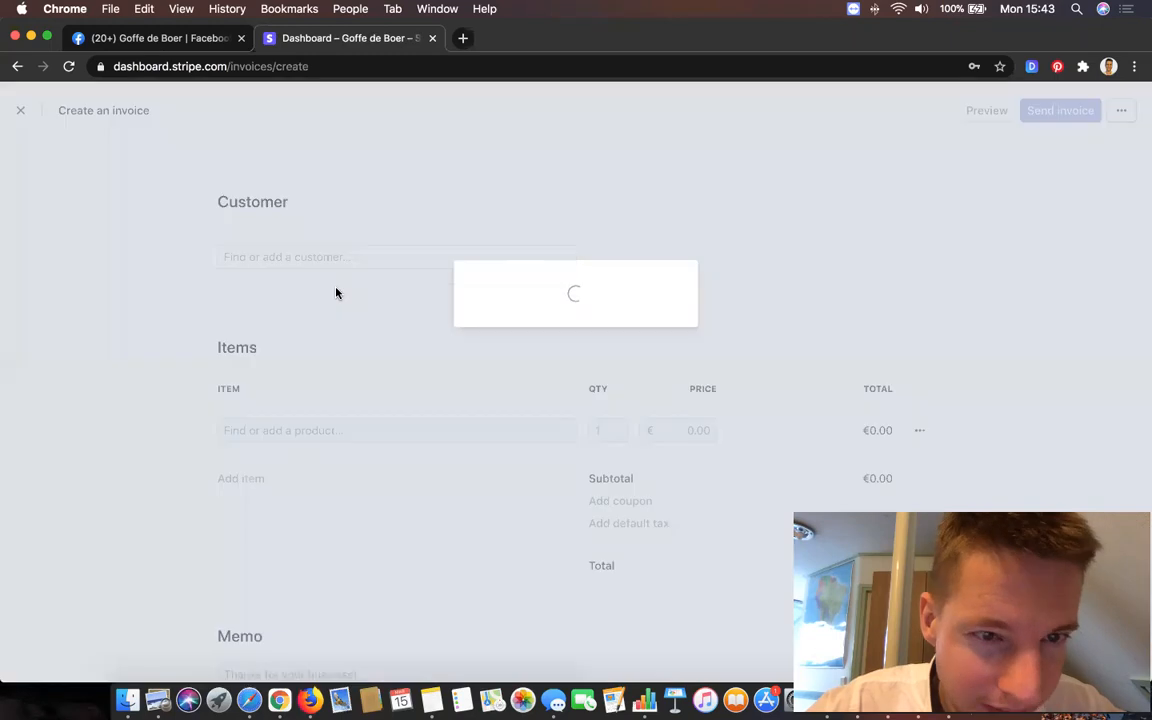
# - Enter the new customer's full name and account e-mail address
pyautogui.click(540, 245)
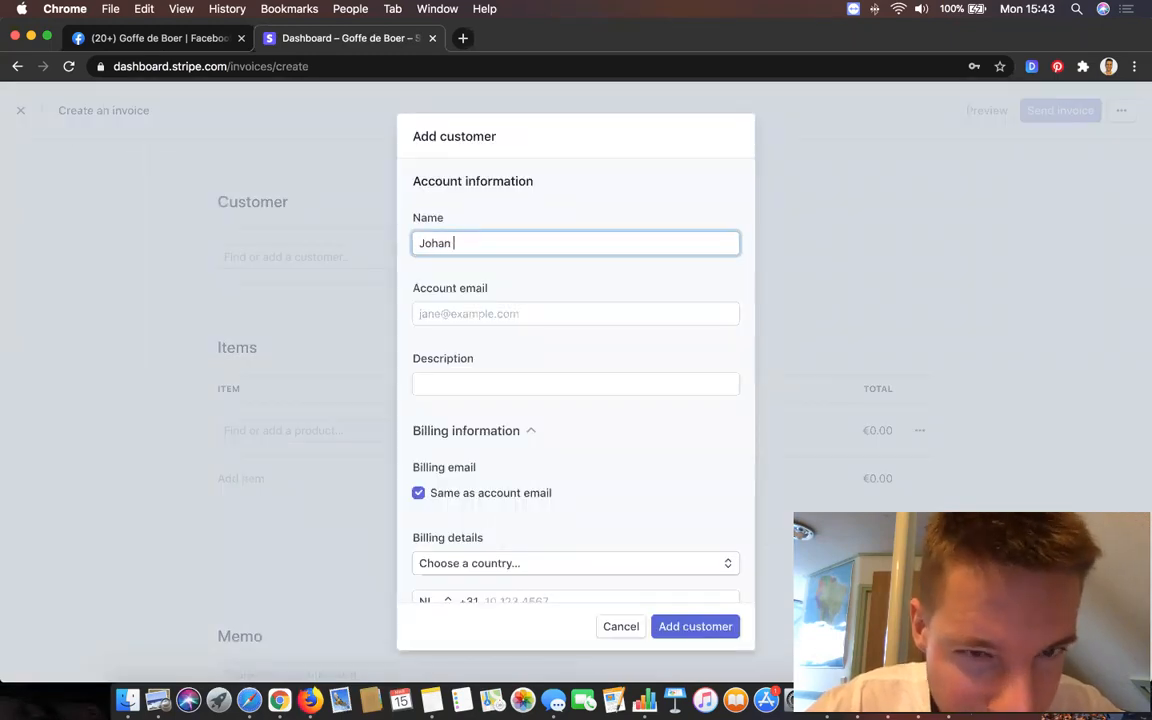
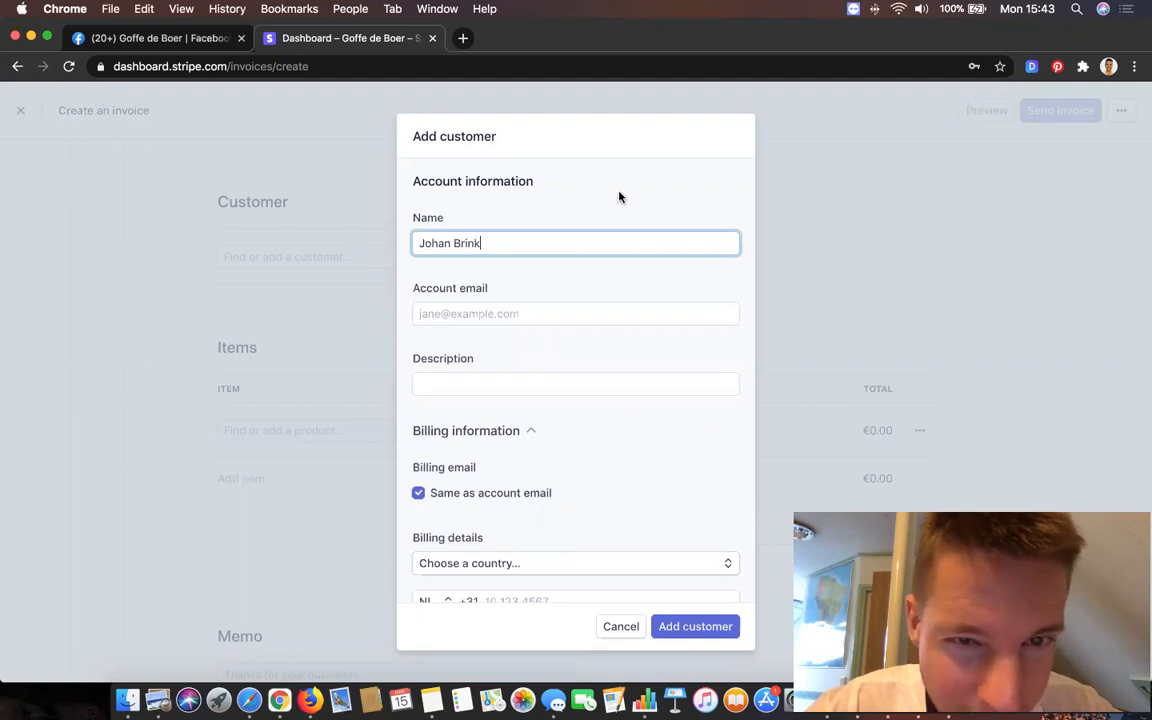
pyautogui.click(583, 336)
pyautogui.click(563, 314)
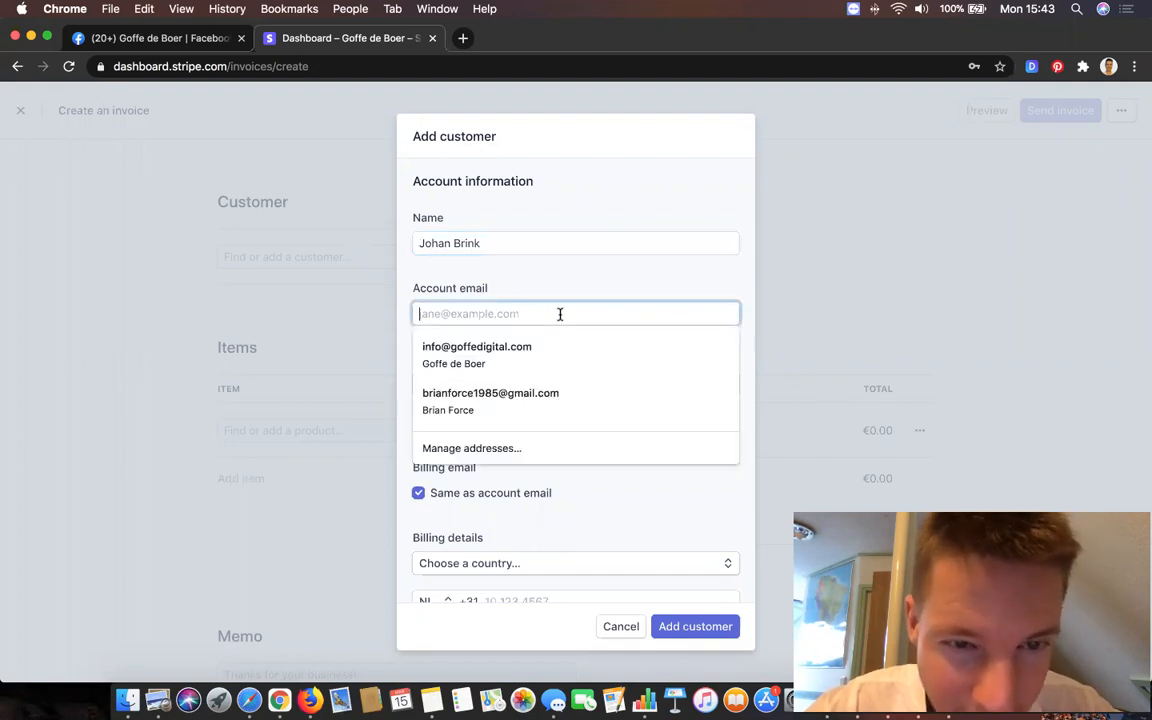
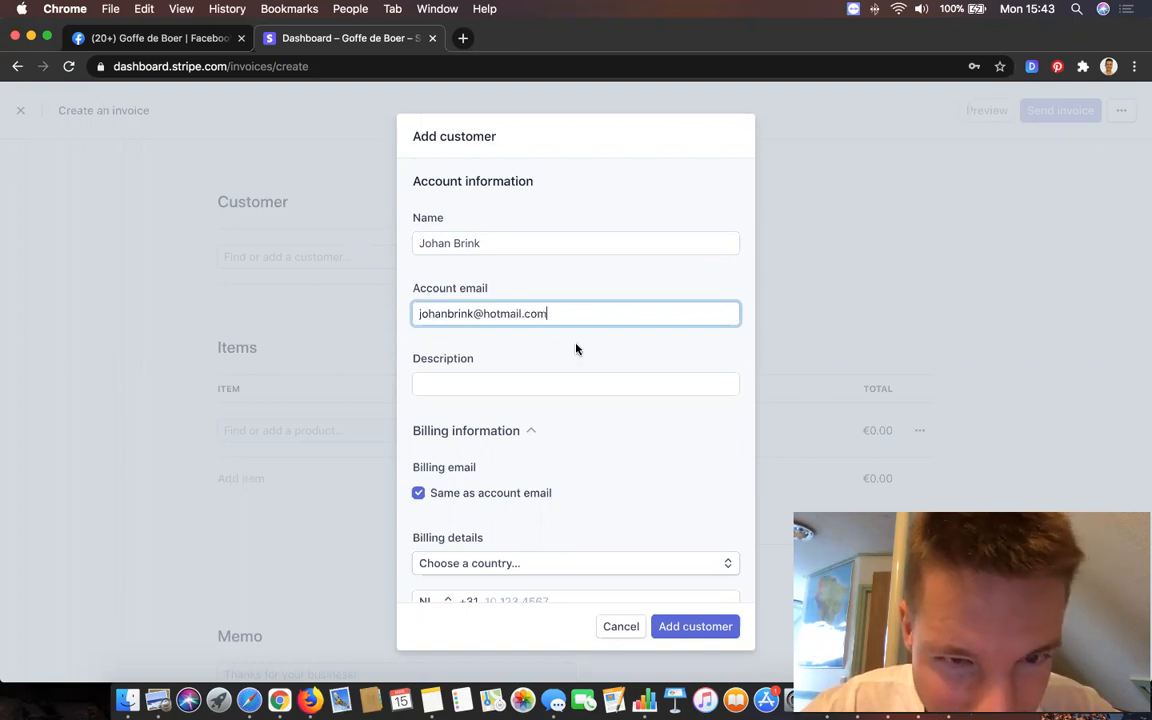
pyautogui.click(571, 283)
# - Set the customer's currency to USD - US Dollar and add them to the invoice
pyautogui.scroll(-5, 571, 283)
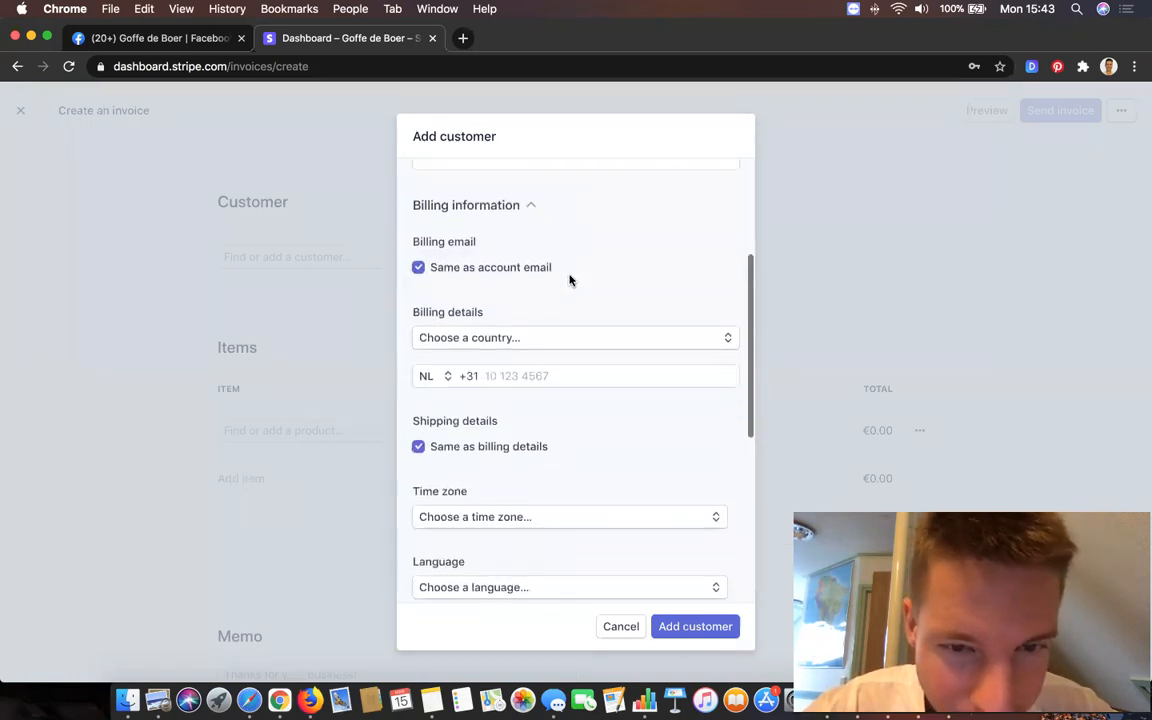
pyautogui.scroll(-4, 571, 281)
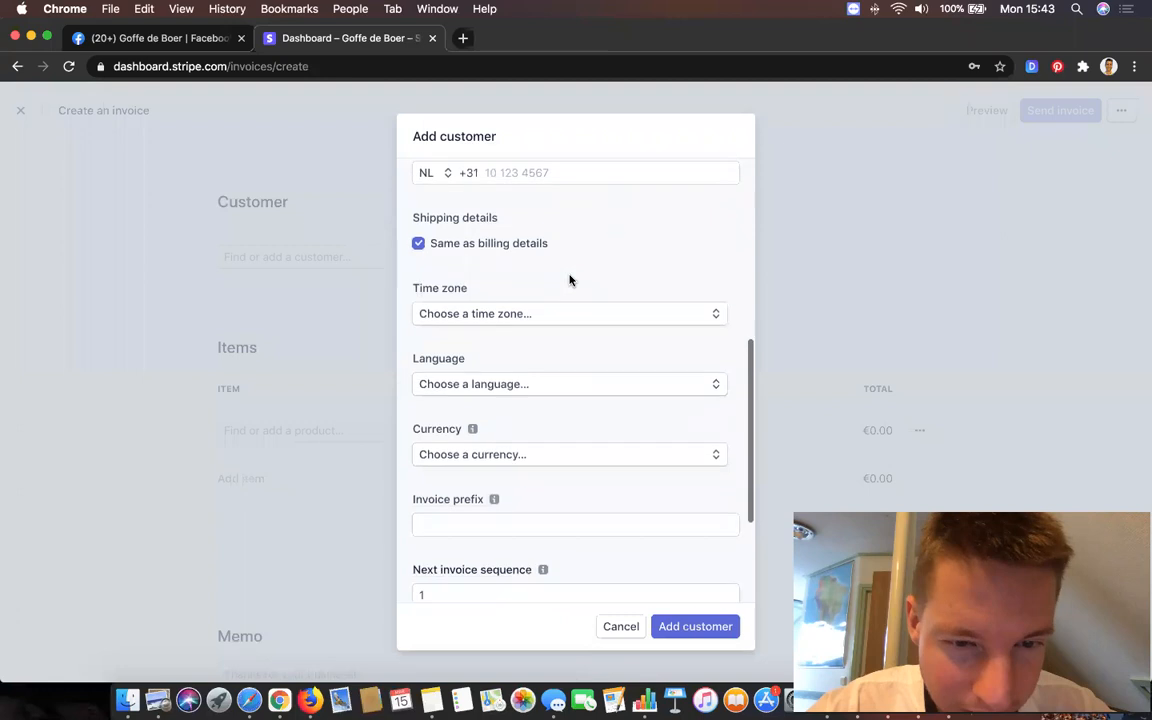
pyautogui.click(568, 459)
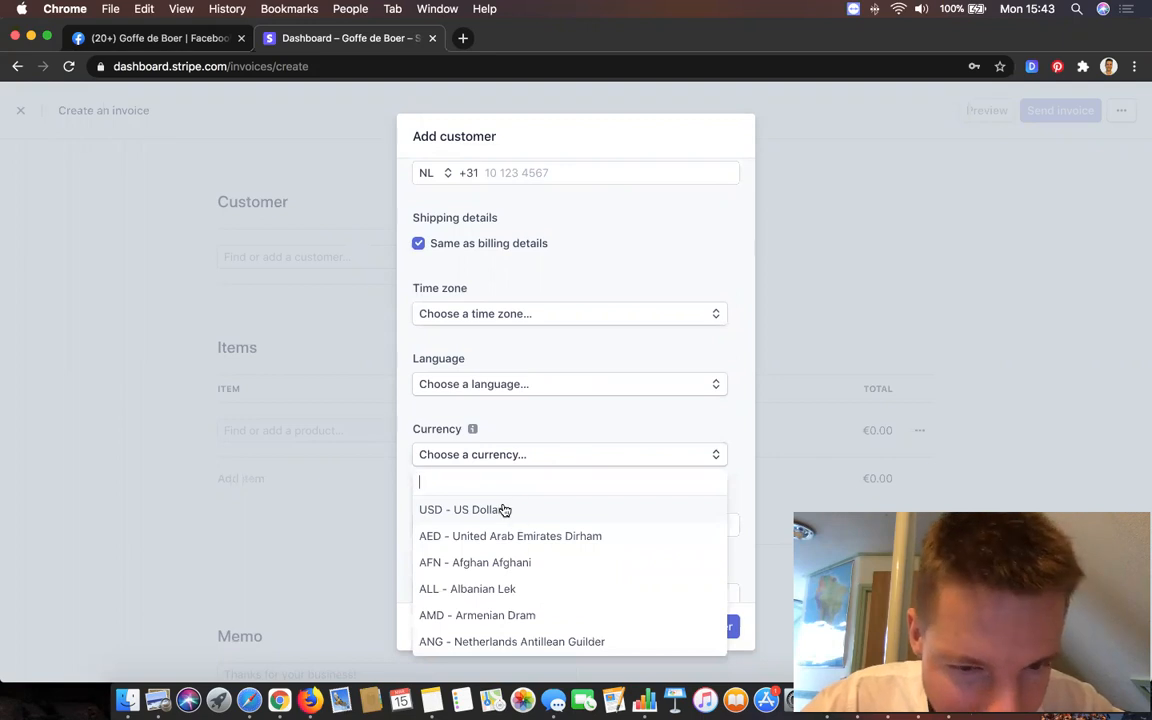
pyautogui.click(462, 507)
pyautogui.click(580, 487)
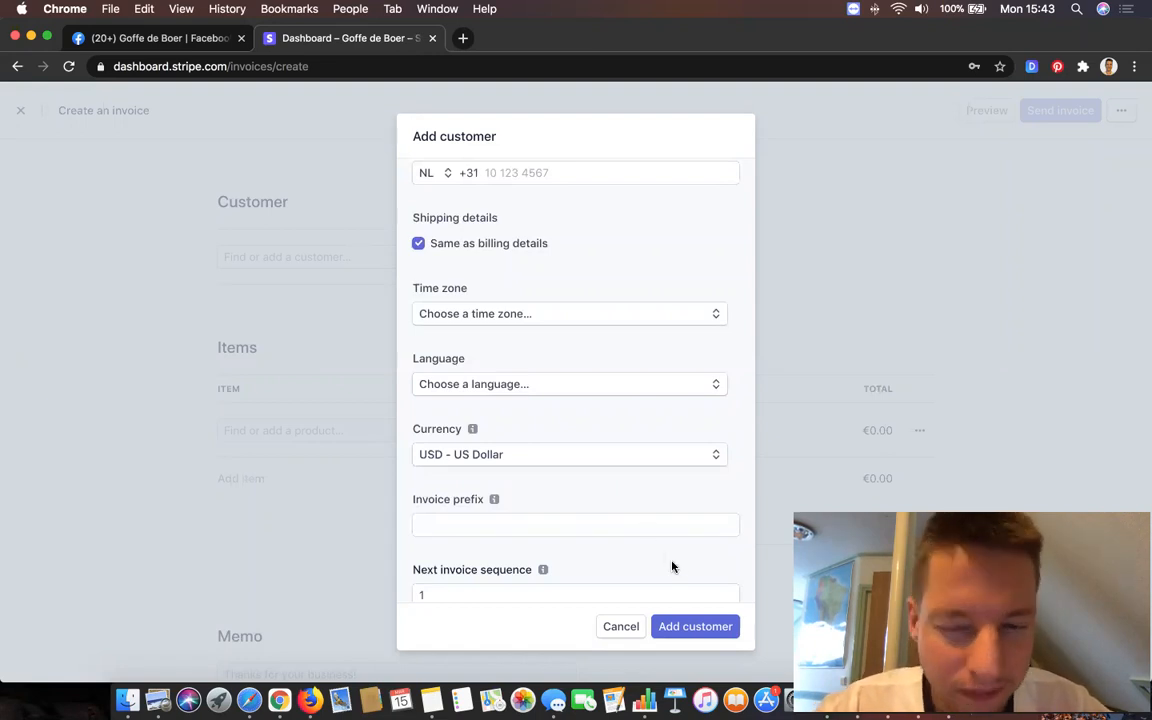
pyautogui.click(697, 630)
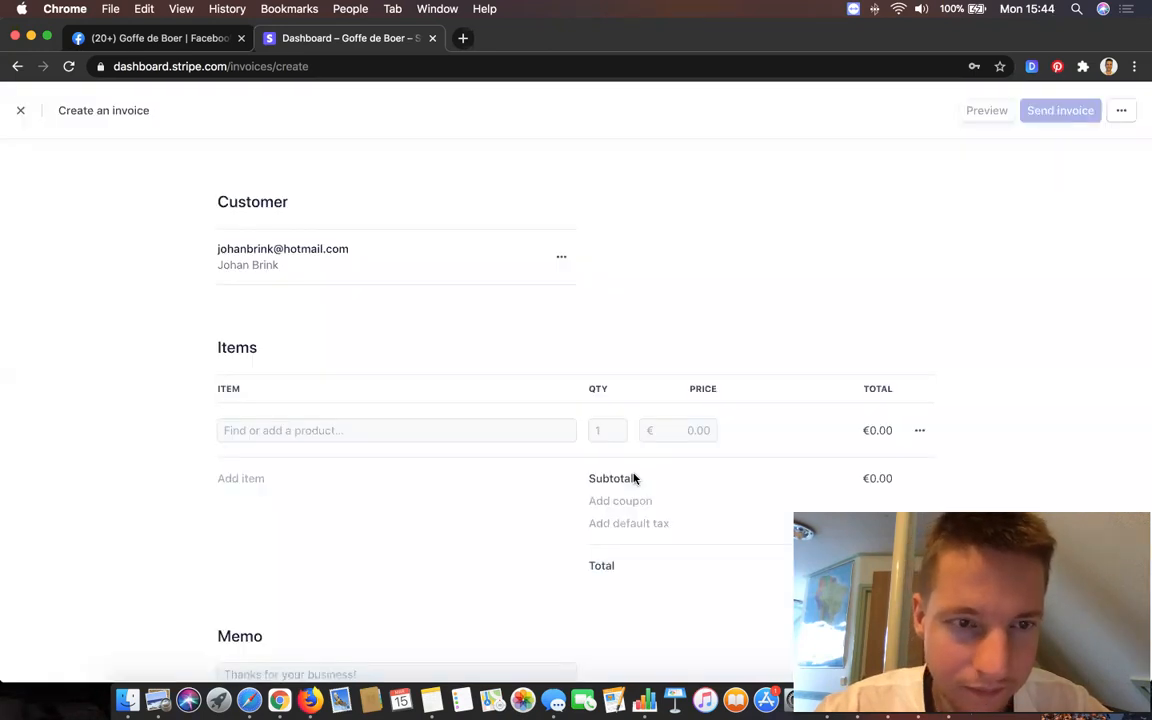
# - Add a line item named 'GB Consulting Month 1/7' to the invoice
pyautogui.click(348, 426)
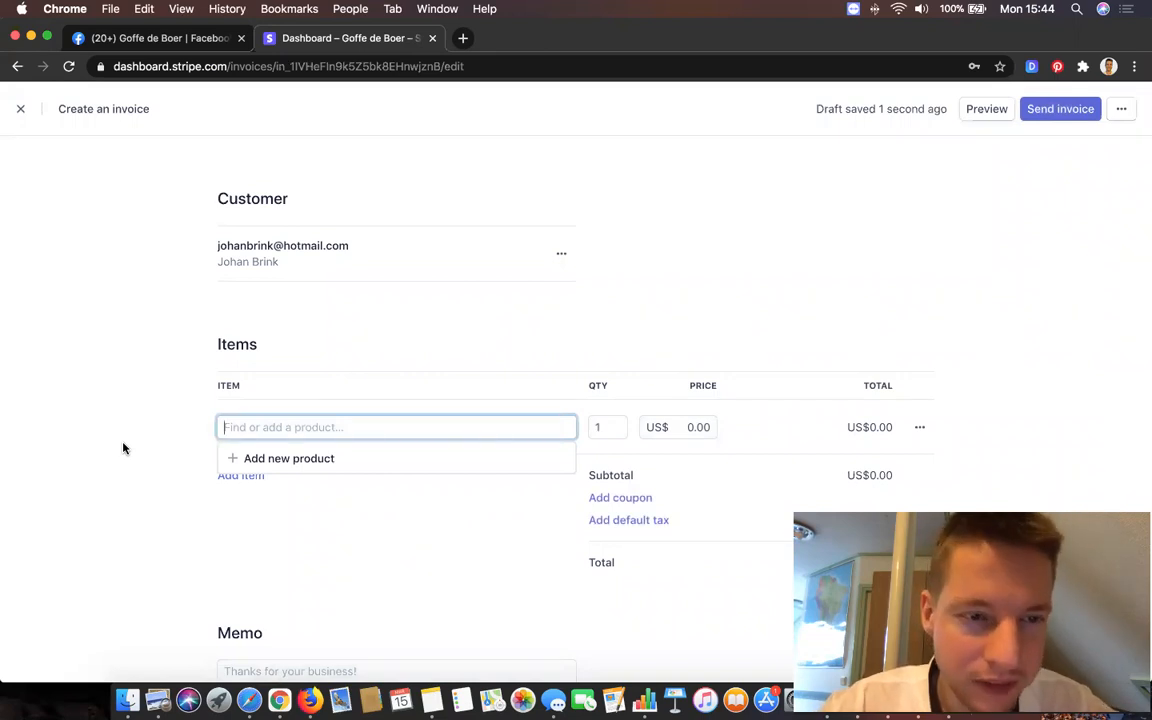
pyautogui.write('GB')
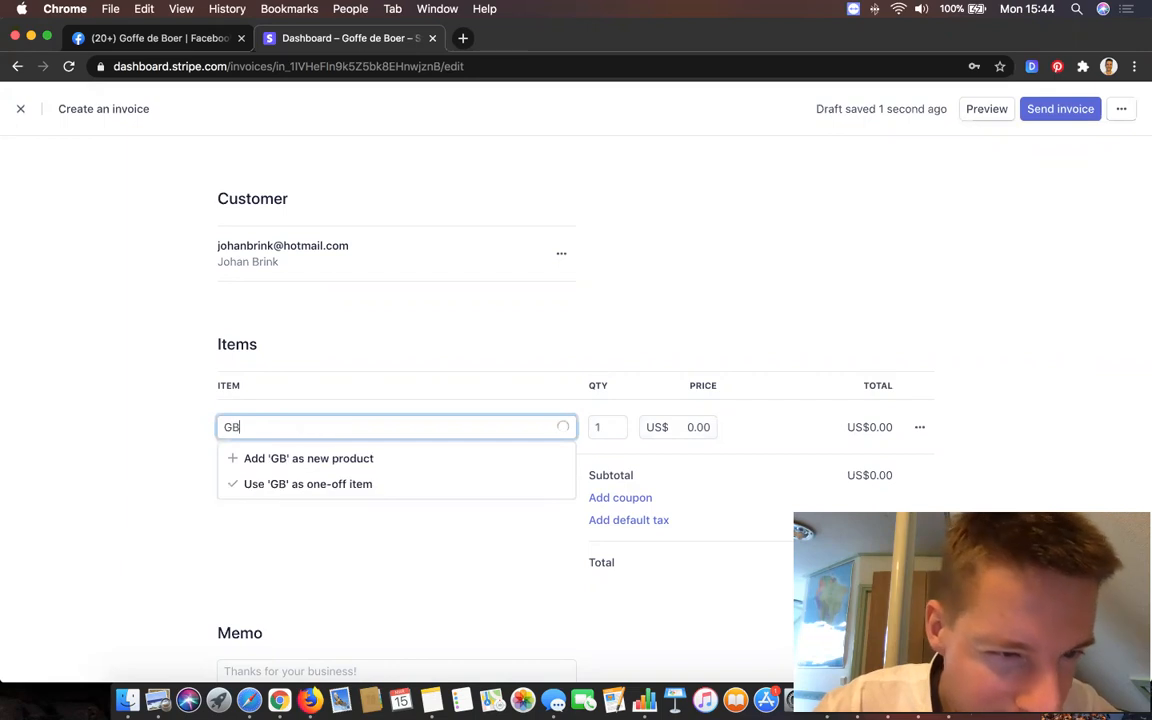
pyautogui.write(' Consu')
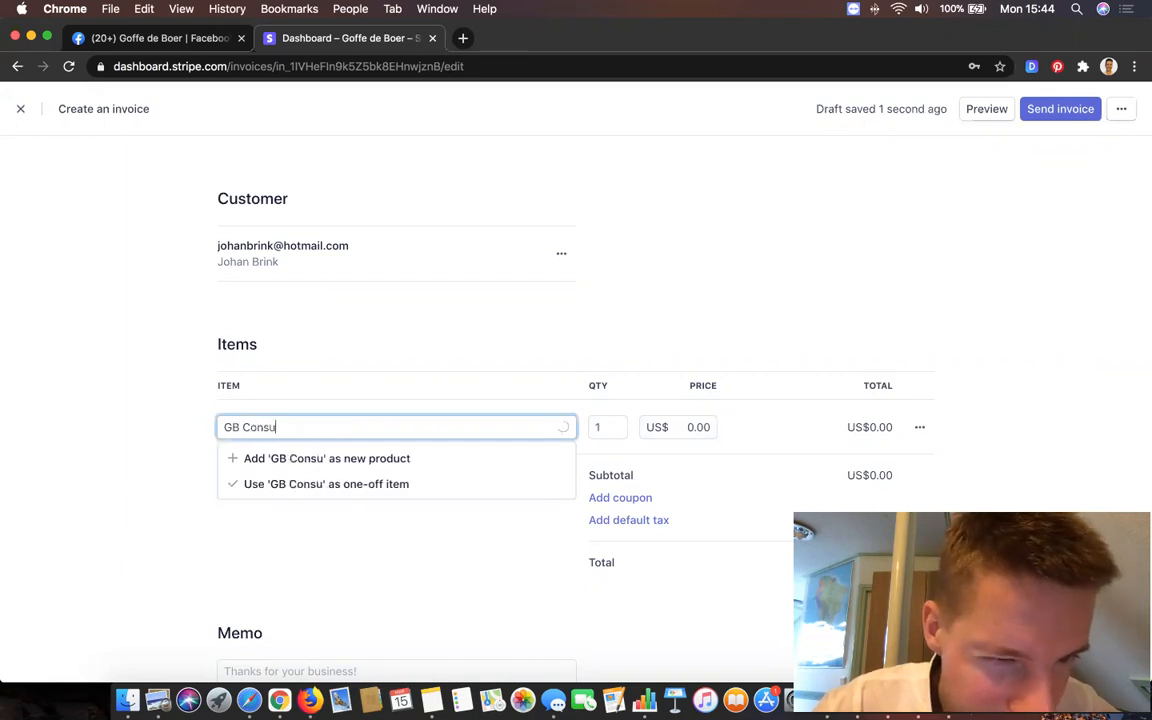
pyautogui.write('lting Motnh')
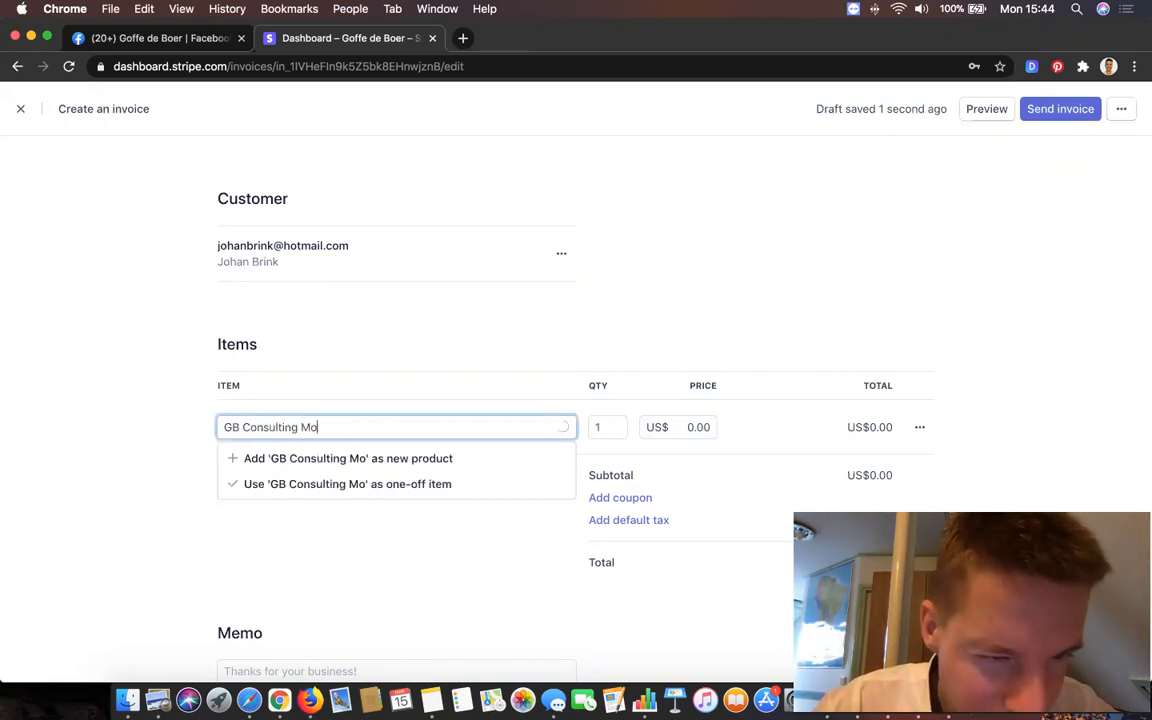
pyautogui.press('BackSpace')
pyautogui.press('BackSpace')
pyautogui.press('BackSpace')
pyautogui.write('nth ')
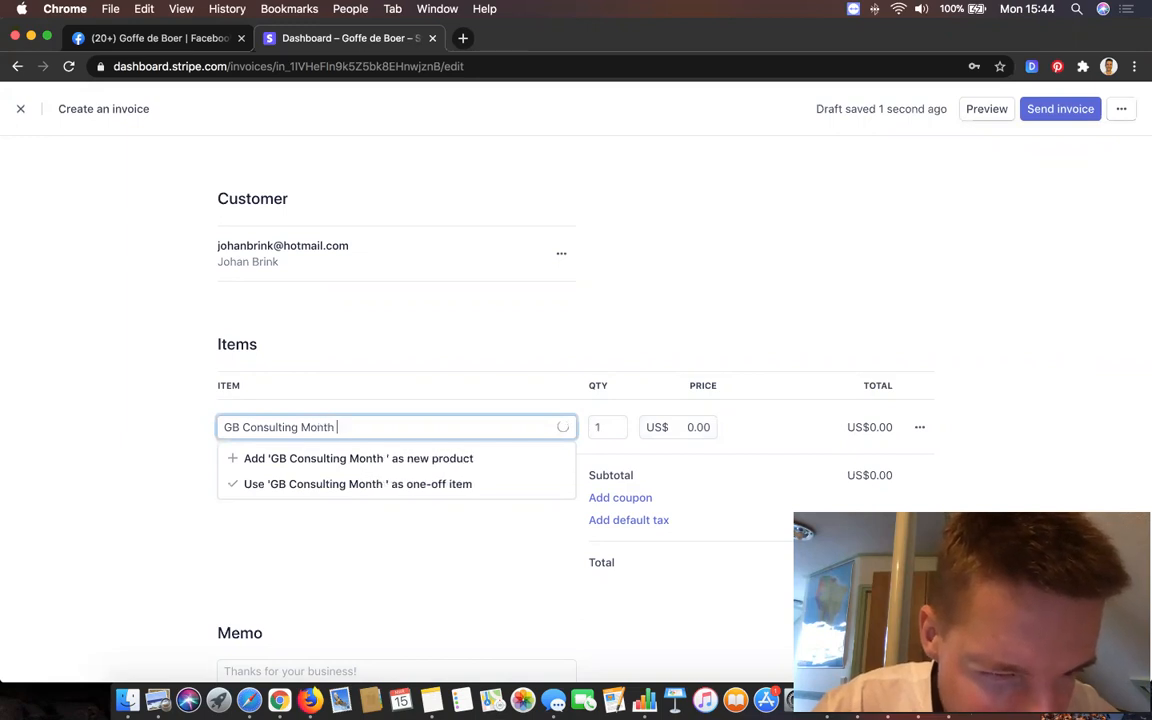
pyautogui.write('1/7')
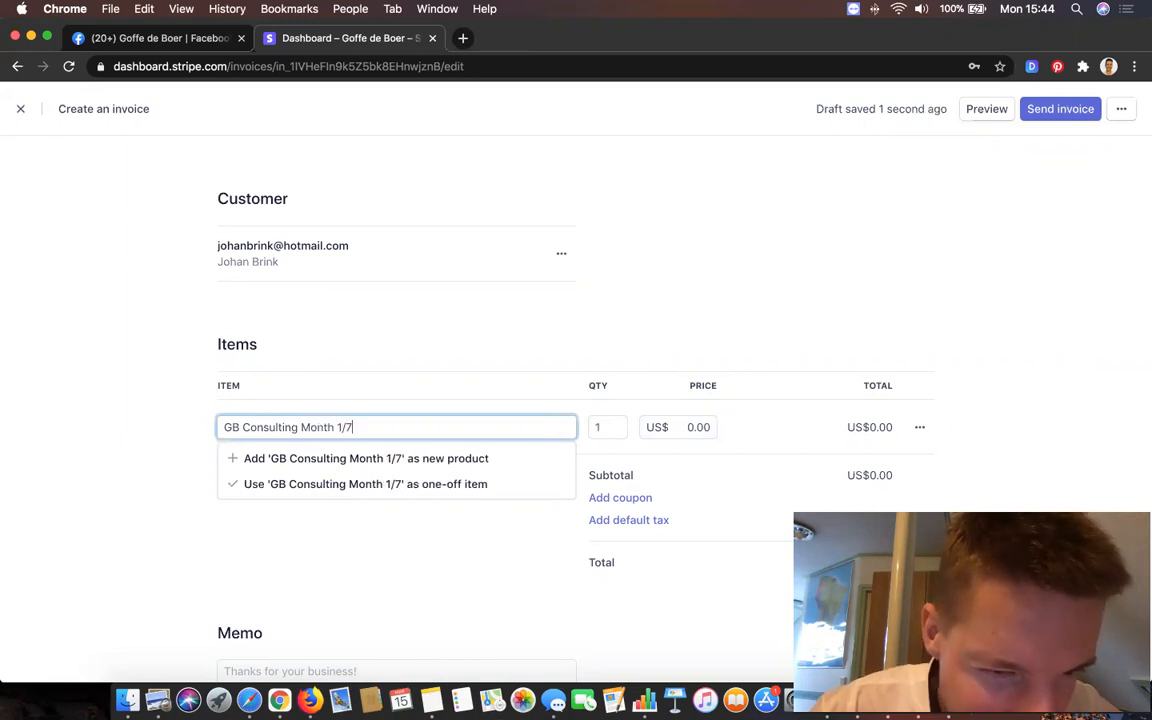
pyautogui.click(96, 355)
# - Set the line item's price to US$500.00
pyautogui.click(693, 427)
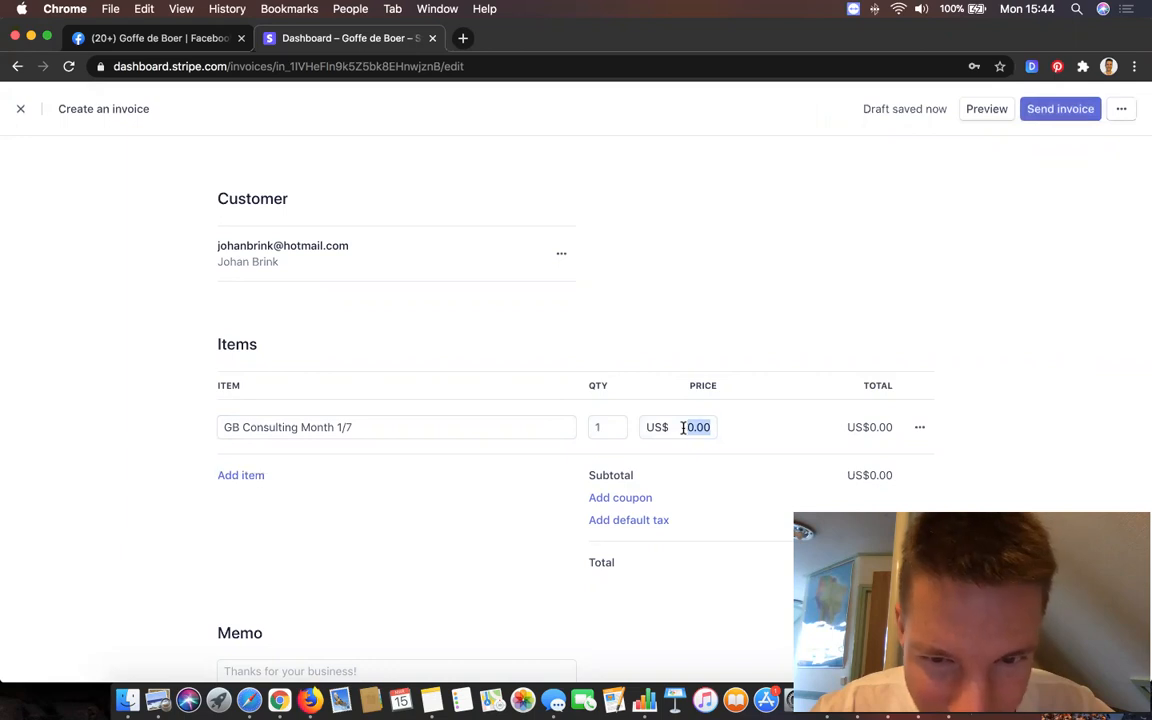
pyautogui.write('600')
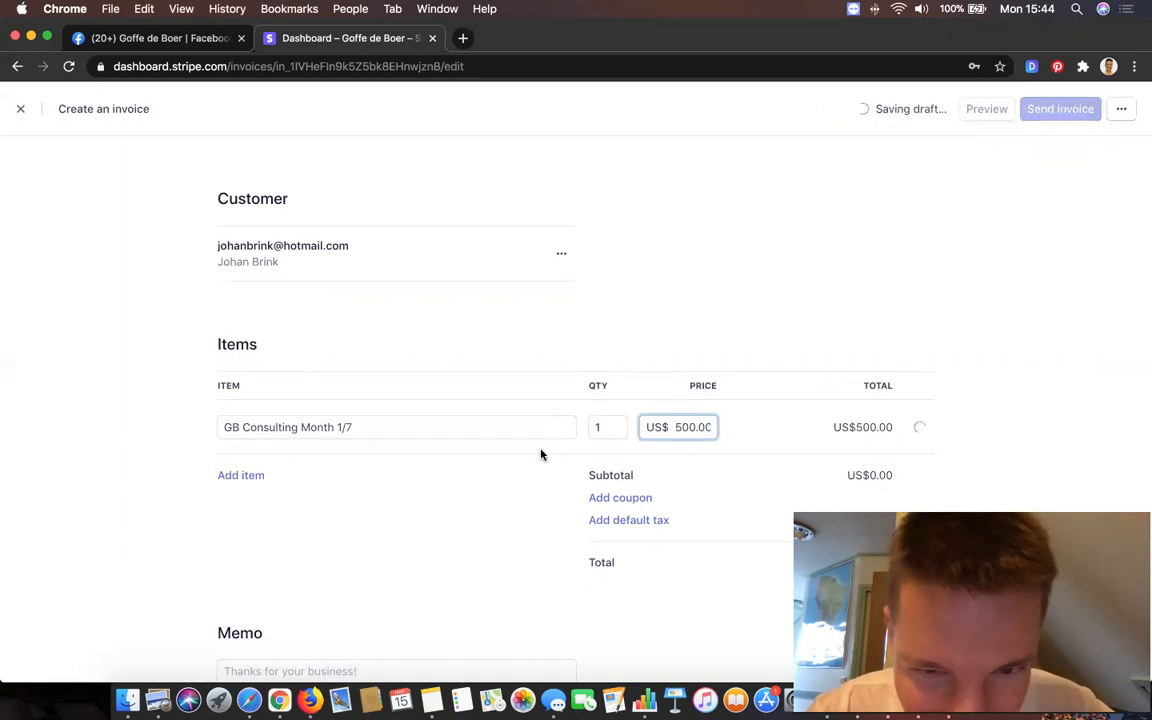
pyautogui.click(161, 451)
pyautogui.scroll(-4, 161, 451)
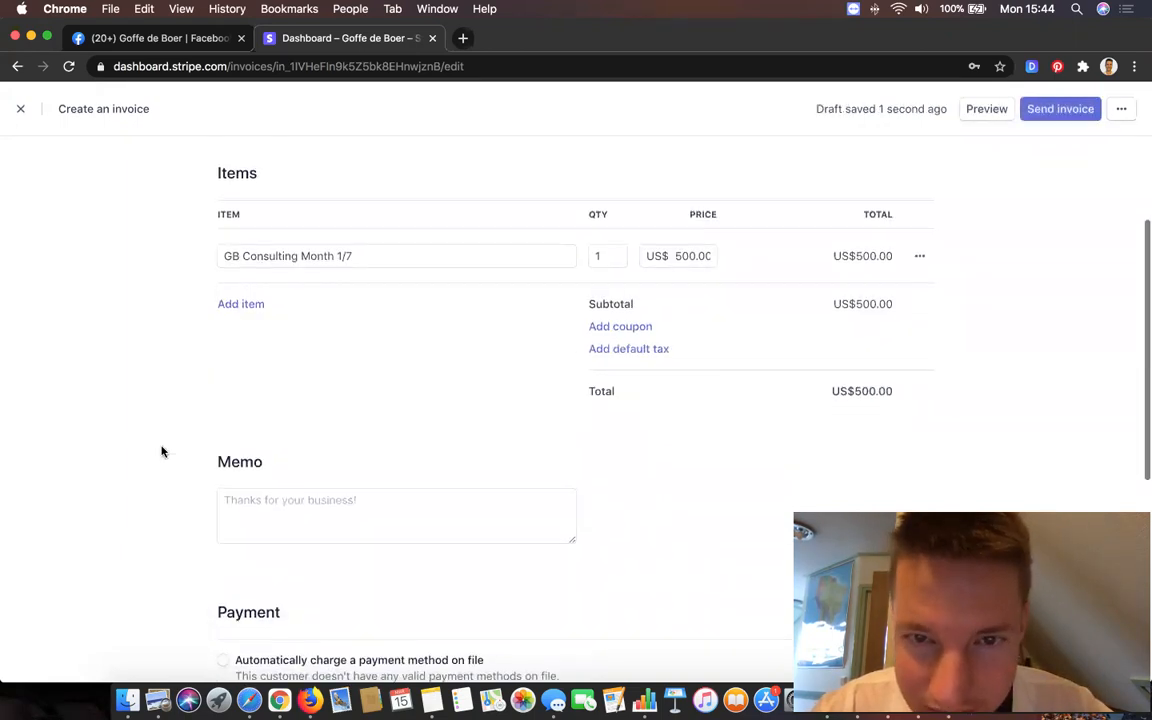
# - Change the payment due term from 30 to 5 days after sending
pyautogui.scroll(-8, 215, 426)
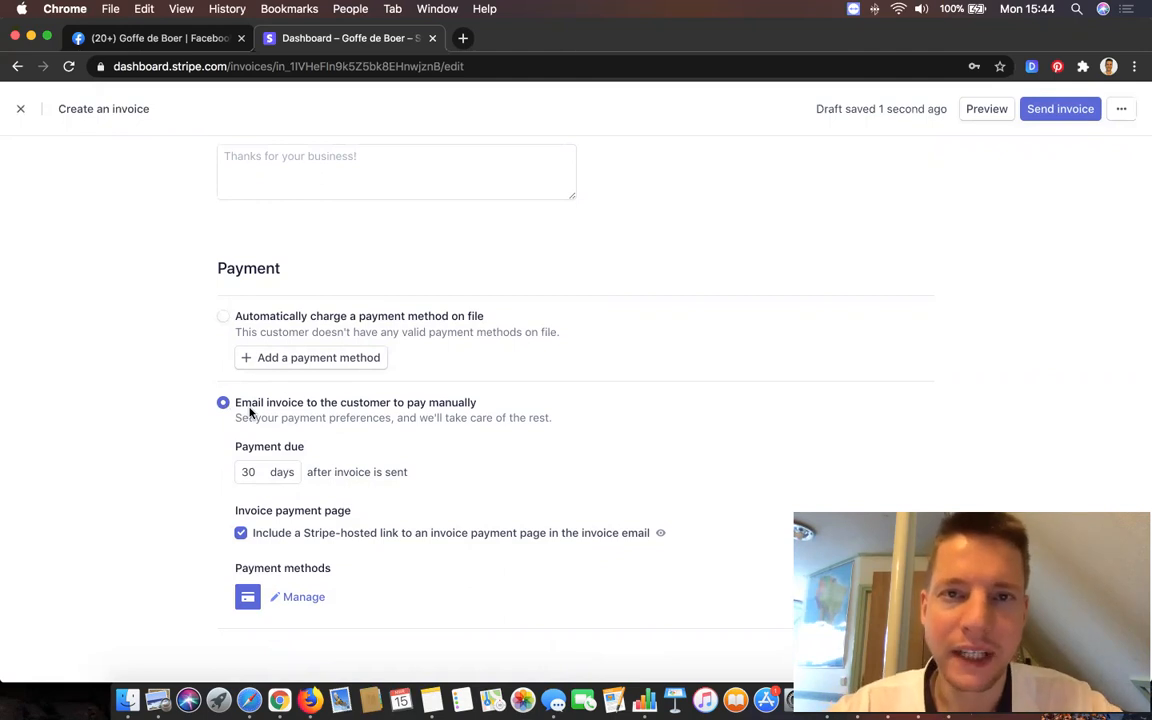
pyautogui.doubleClick(257, 470)
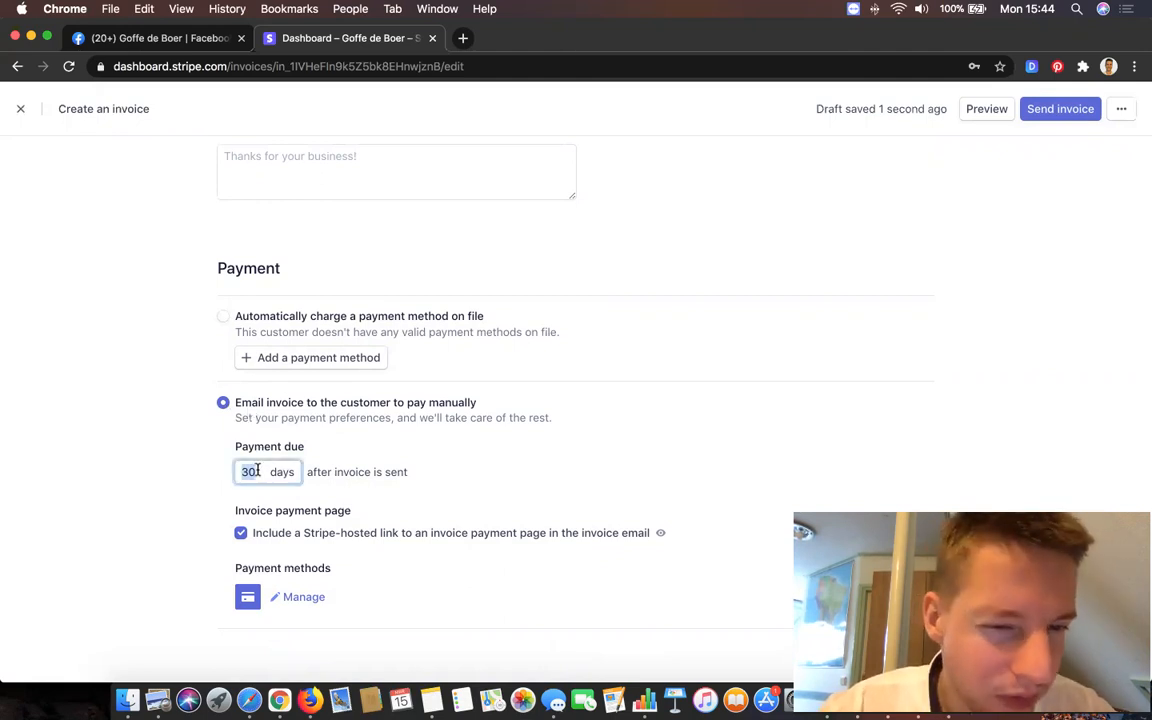
pyautogui.write('5')
pyautogui.click(131, 458)
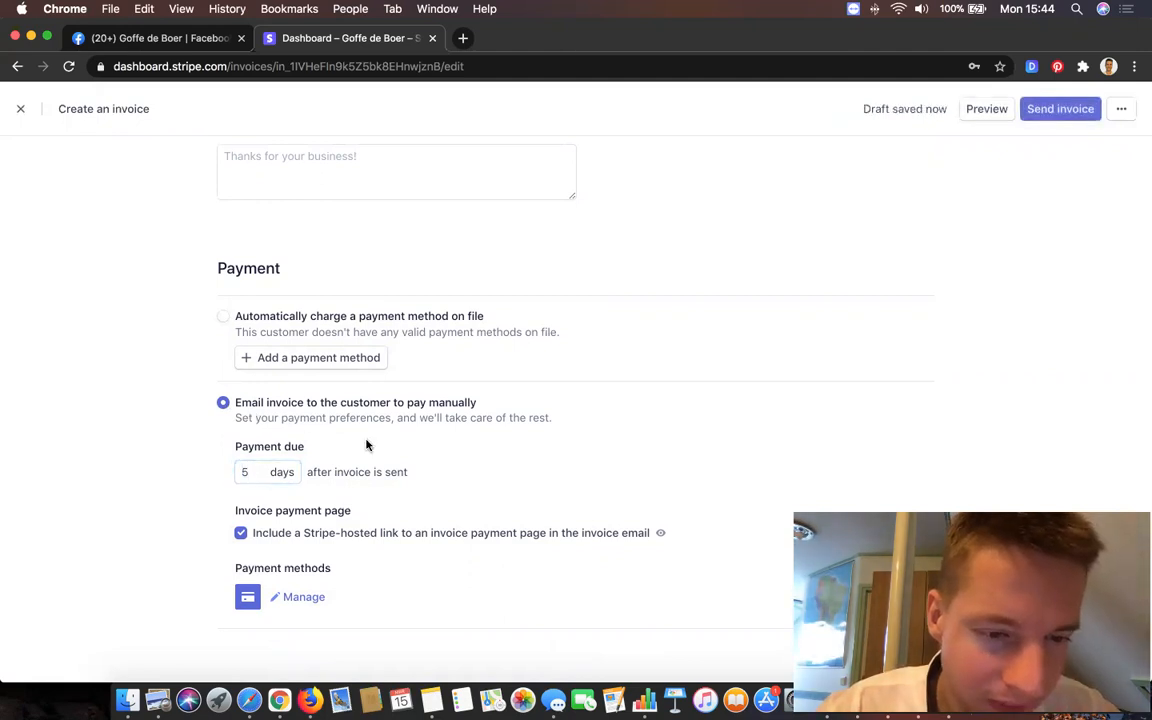
pyautogui.scroll(-3, 368, 442)
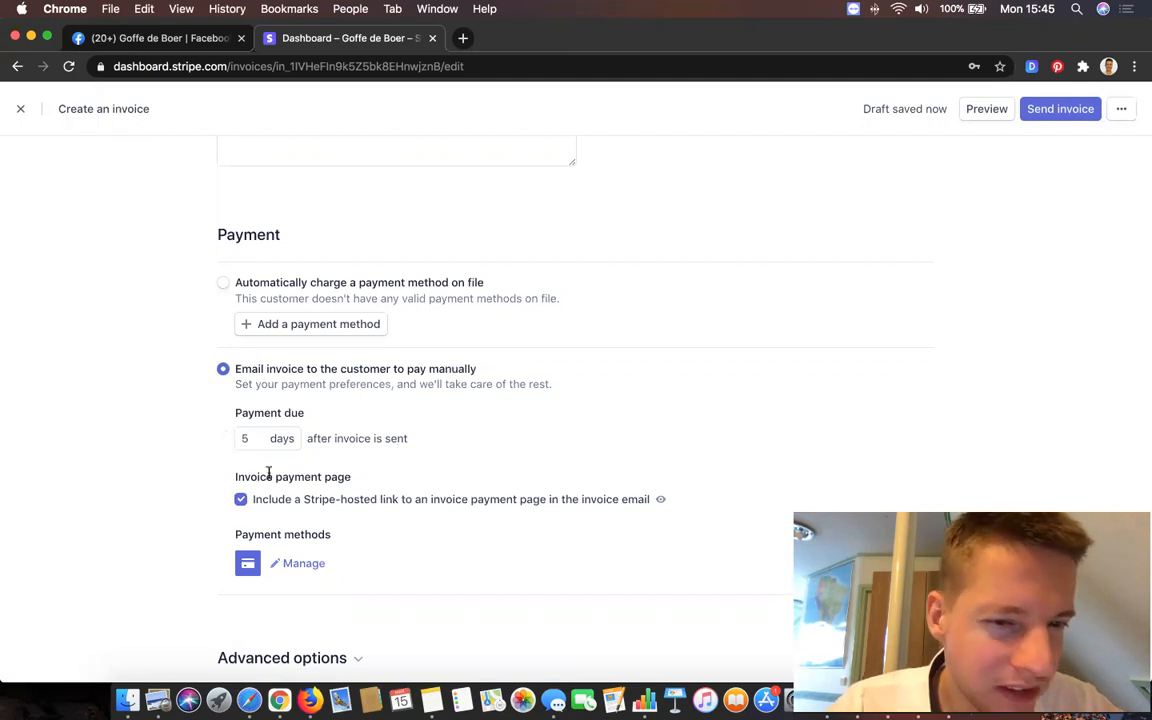
pyautogui.scroll(10, 617, 467)
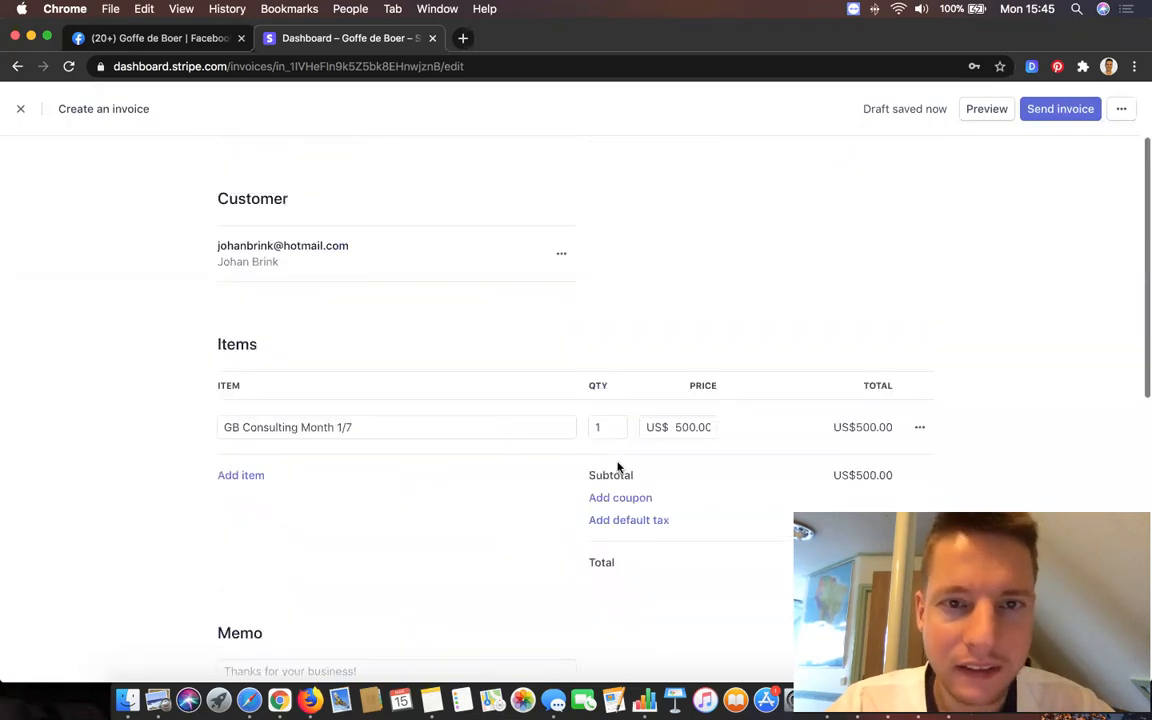
# - Review the invoice, cancel sending, and close the editor to keep it as a draft
pyautogui.click(1071, 111)
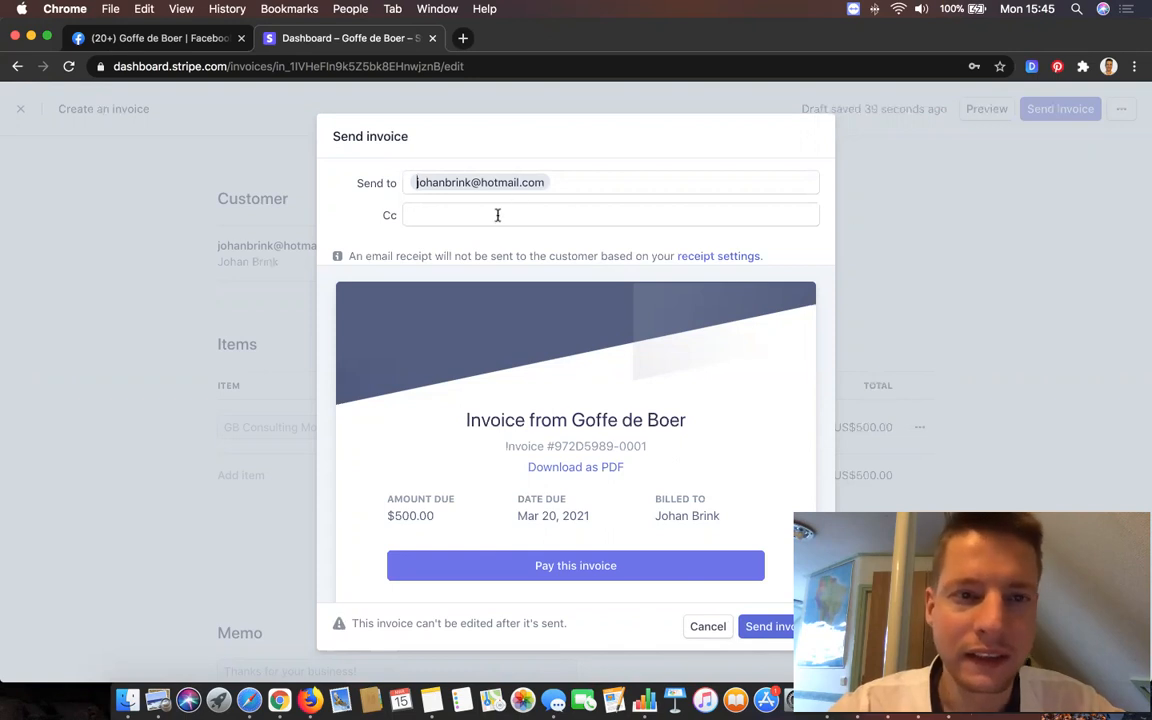
pyautogui.click(142, 312)
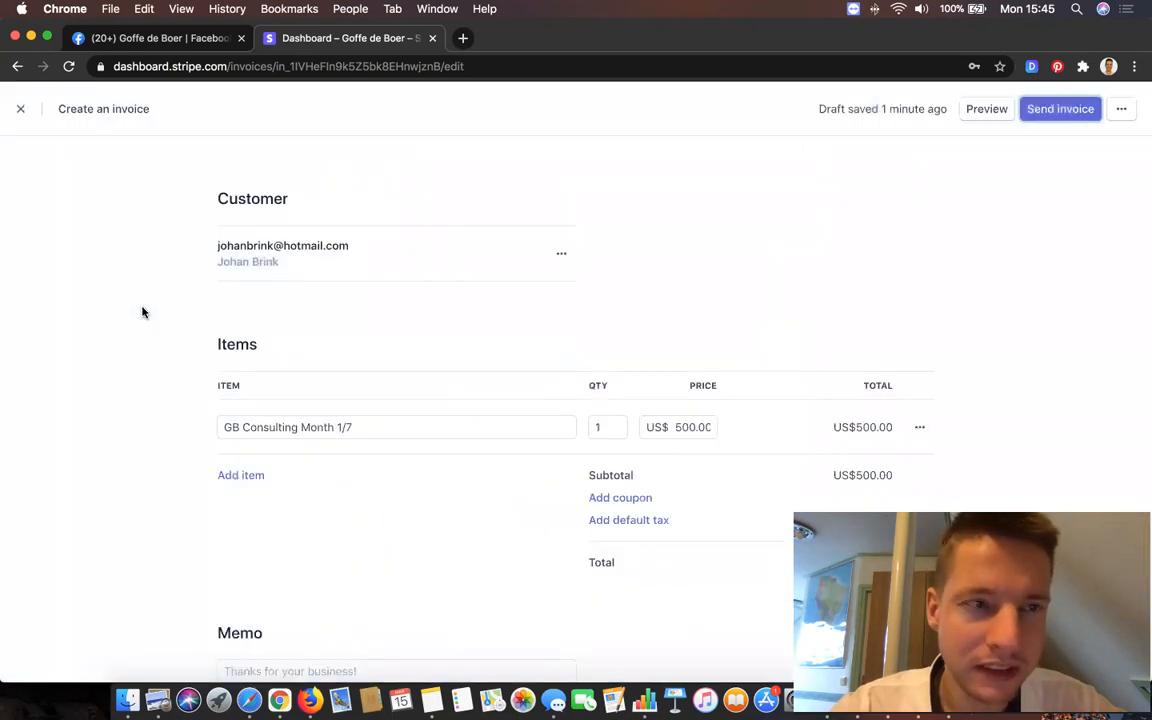
pyautogui.click(20, 110)
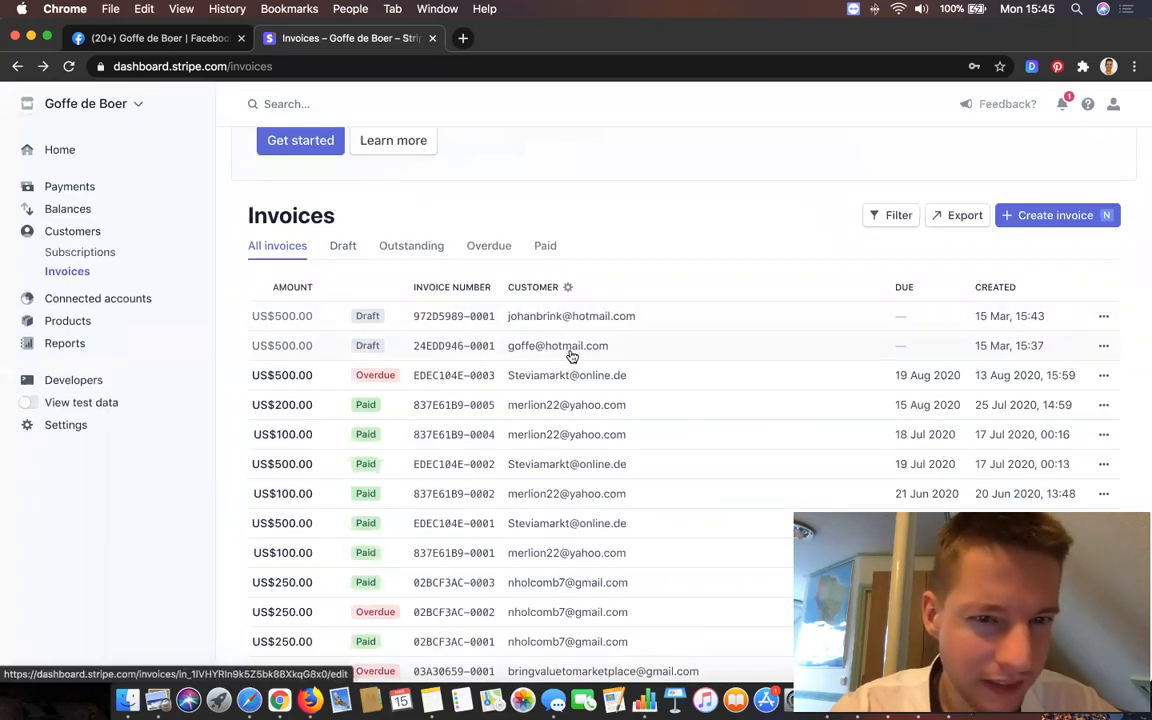
# - Glance at the Payments list, then go to the Customers page
pyautogui.scroll(3, 514, 358)
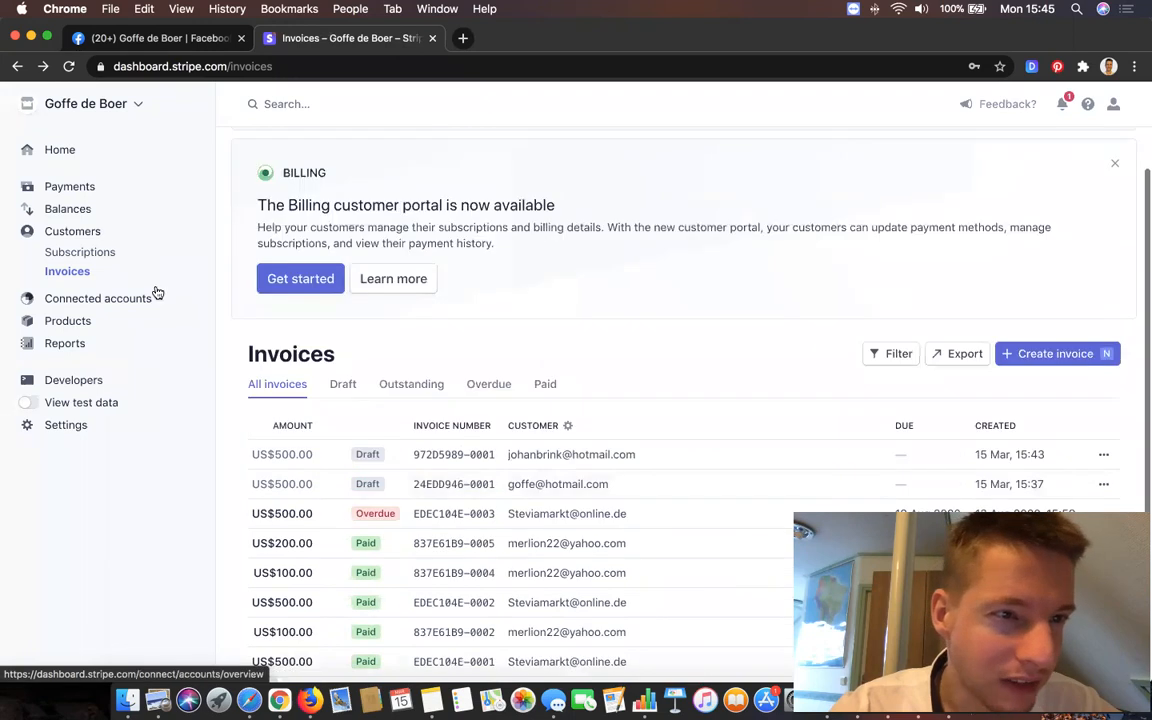
pyautogui.click(75, 187)
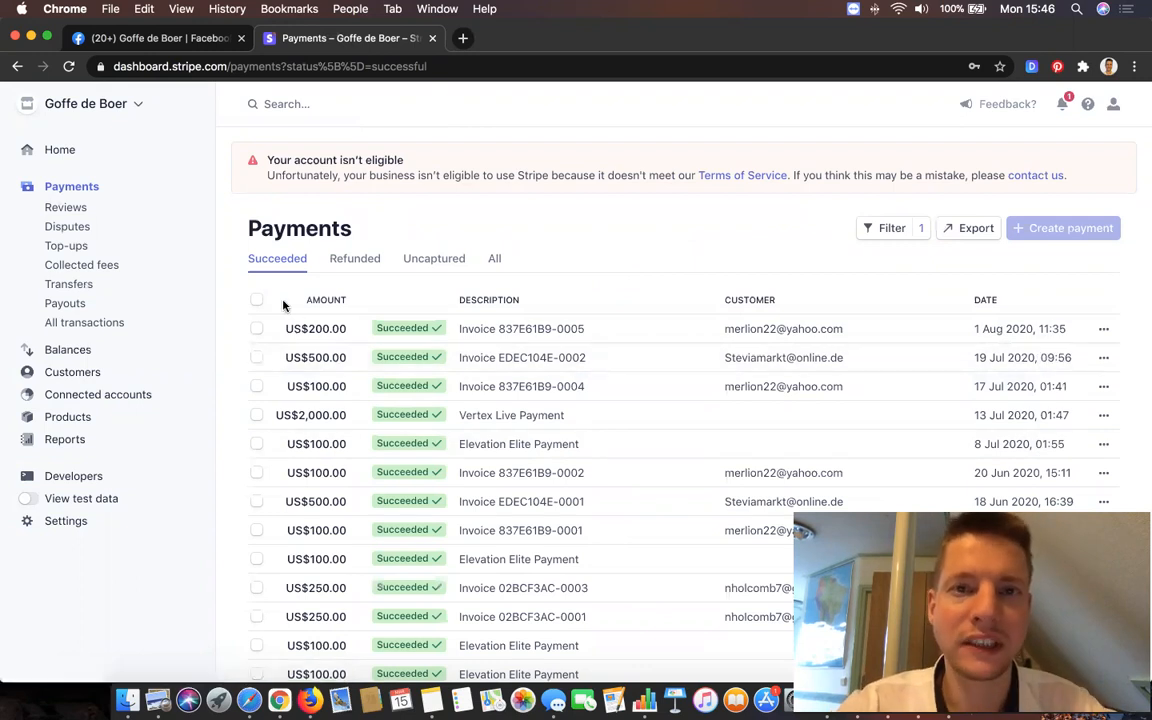
pyautogui.click(86, 375)
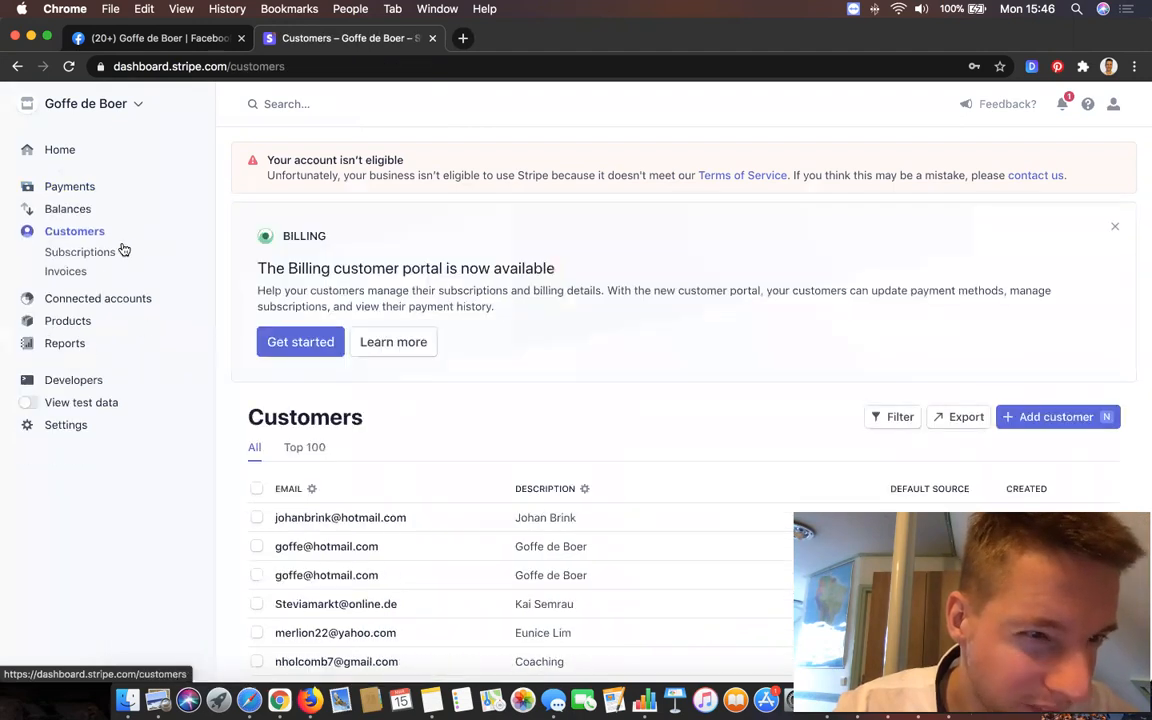
# - Open the Subscriptions page under Customers and scroll through its empty list
pyautogui.click(112, 253)
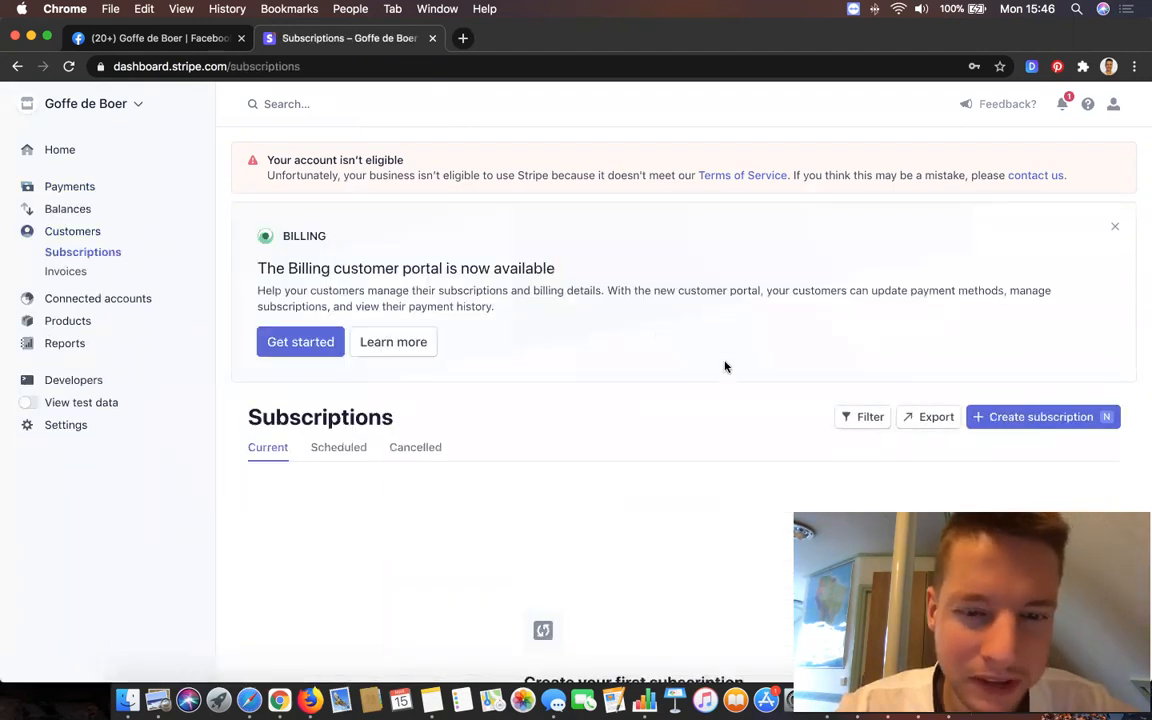
pyautogui.scroll(-1, 733, 370)
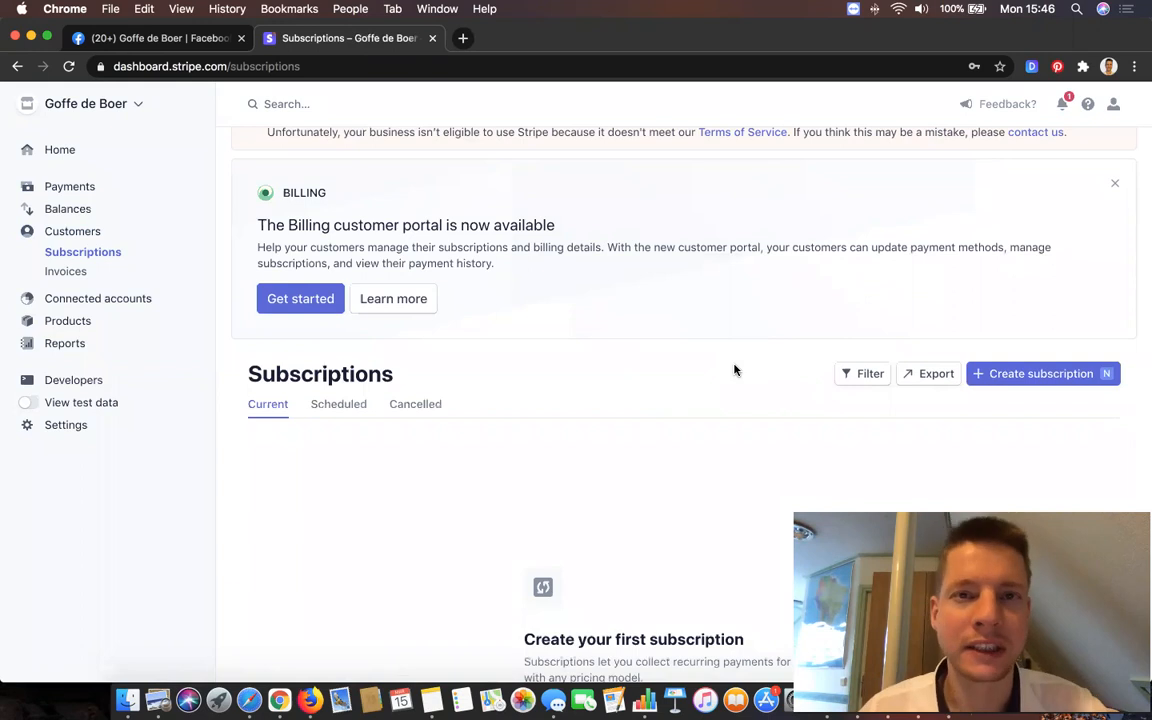